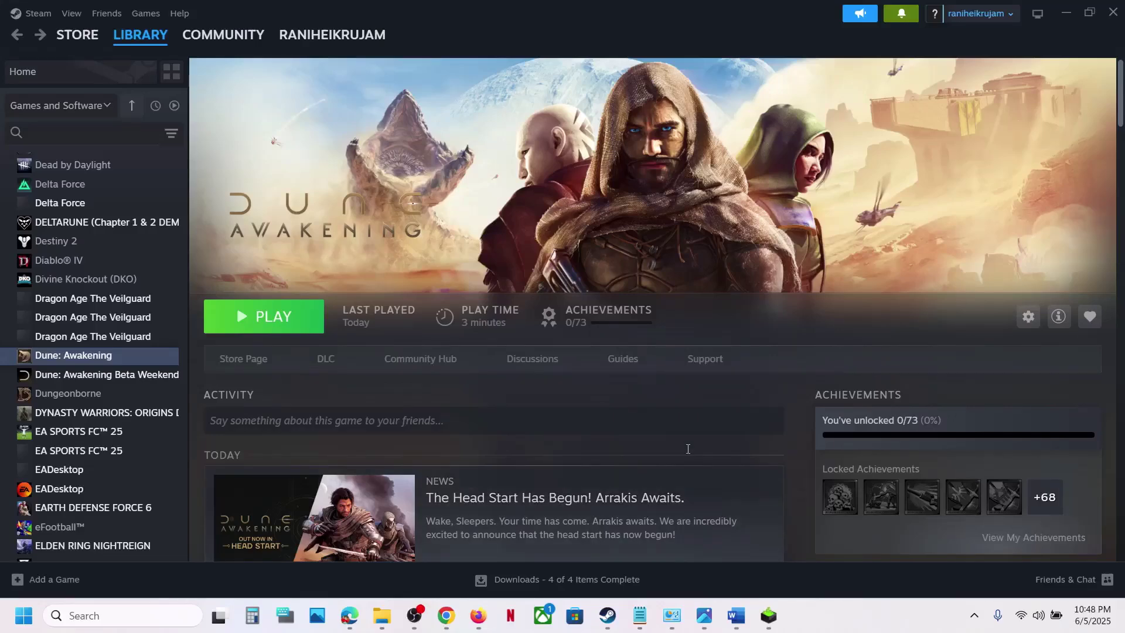
View the graphics driver warning screenshot, then return to Steam.
left_click(704, 617)
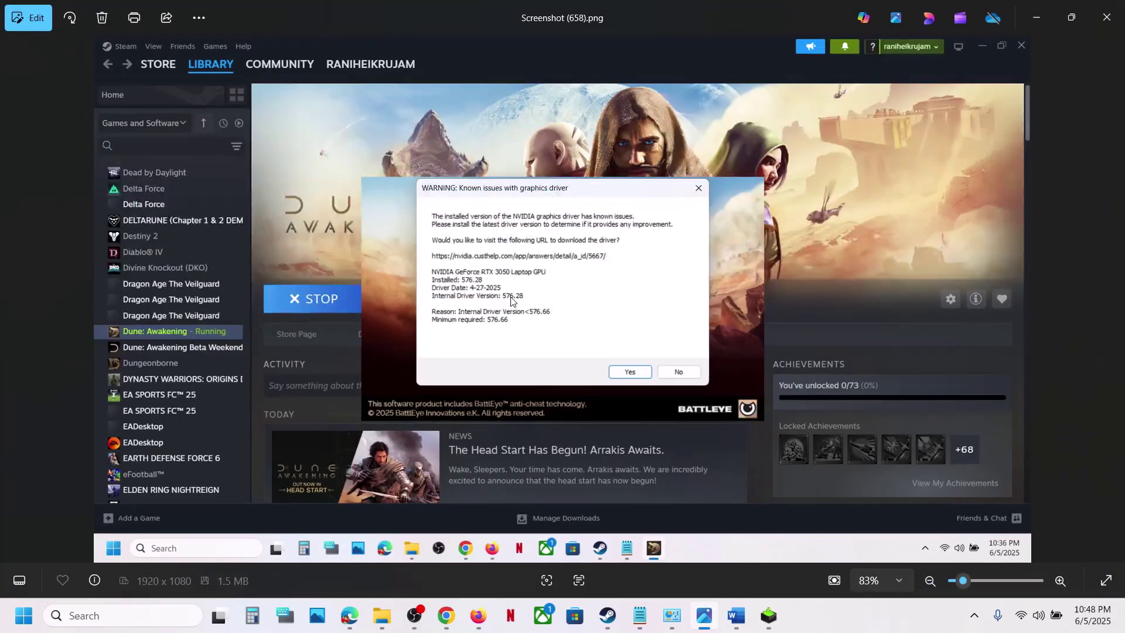
scroll(510, 303, "up", 2)
scroll(510, 303, "up", 3)
left_click_drag(615, 183, 561, 267)
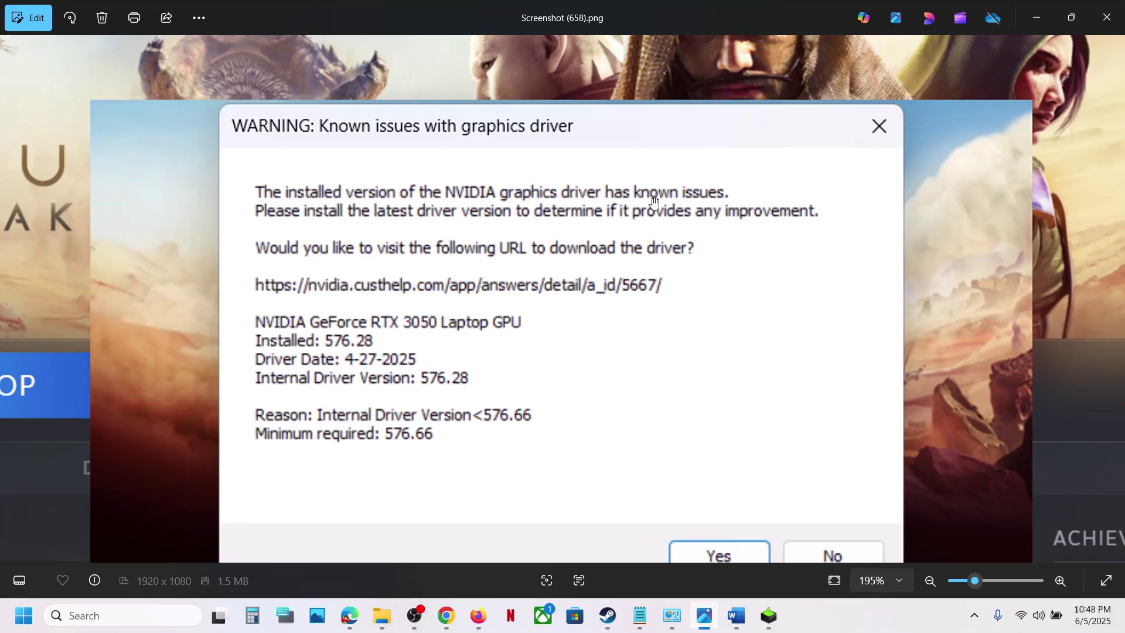
left_click(1040, 17)
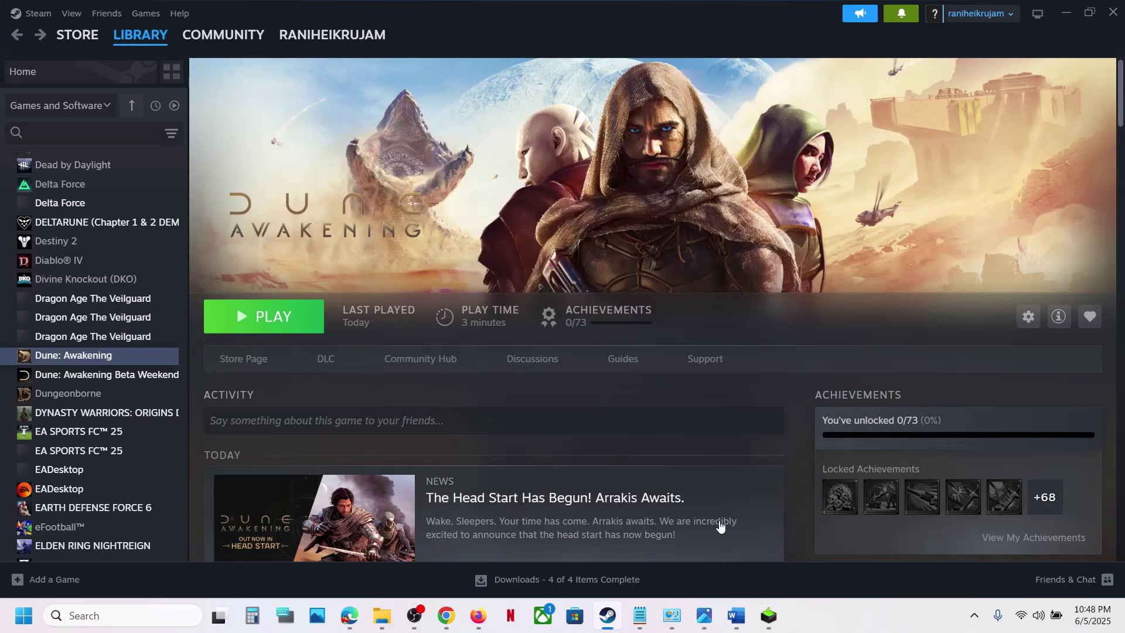
Highlight the clean-installation heading and NVIDIA download link in the Word notes.
left_click(737, 615)
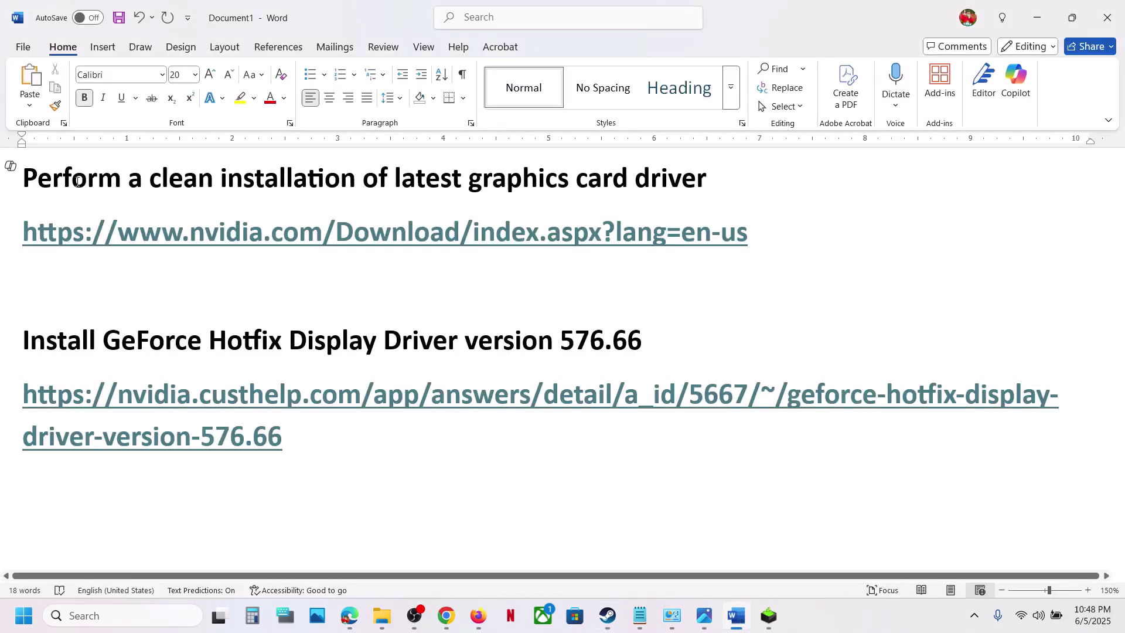
left_click_drag(78, 180, 666, 208)
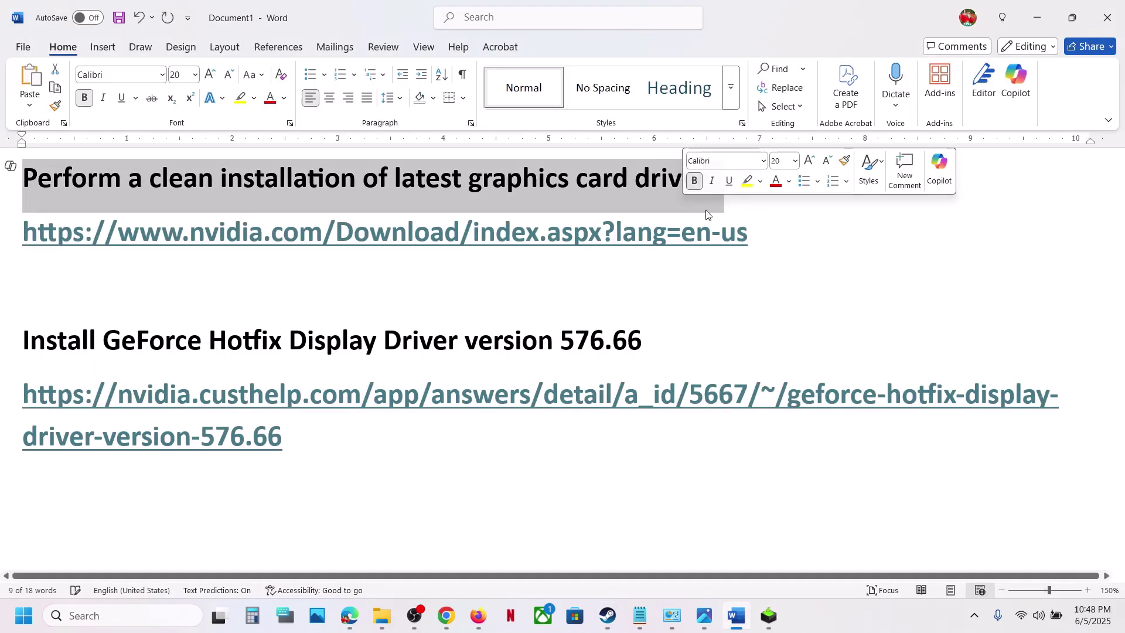
left_click_drag(761, 232, 470, 187)
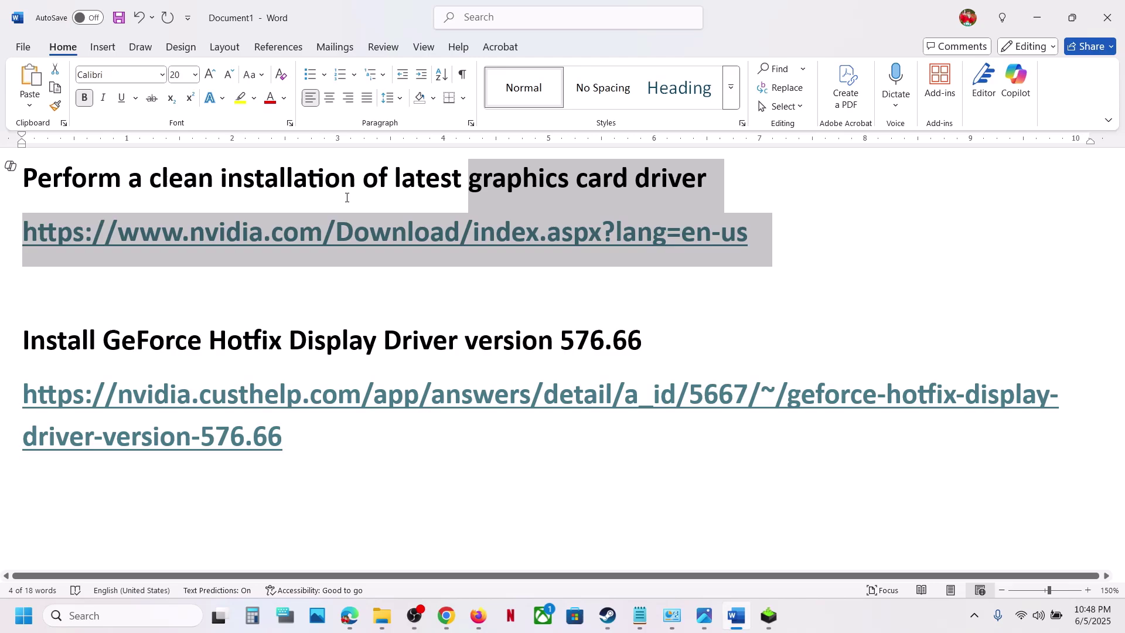
left_click_drag(340, 180, 571, 180)
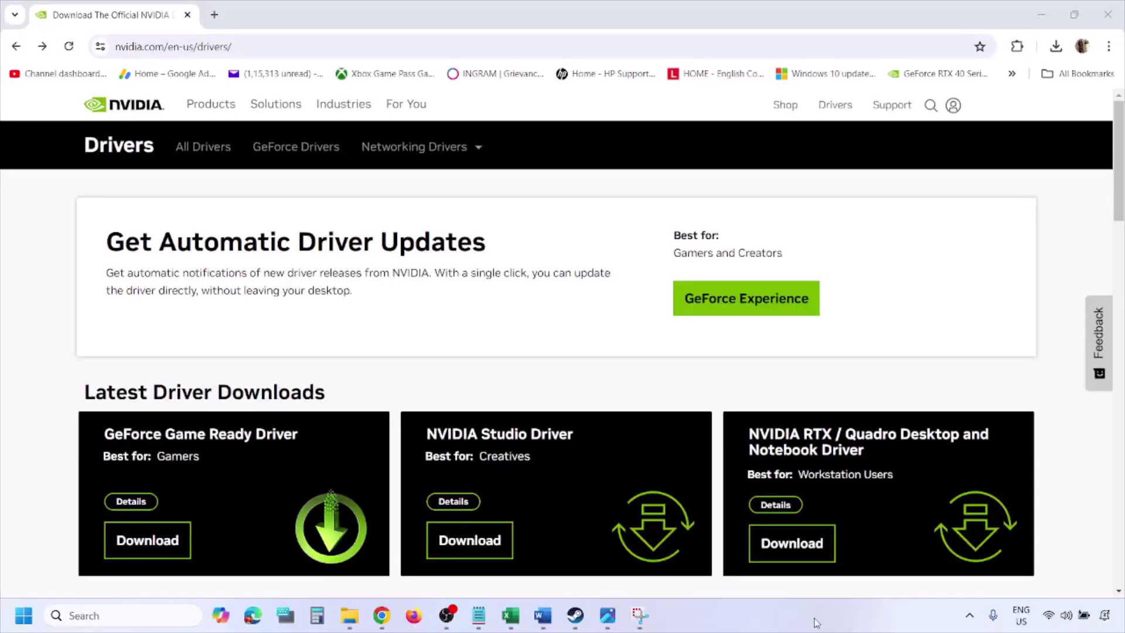
scroll(260, 357, "down", 3)
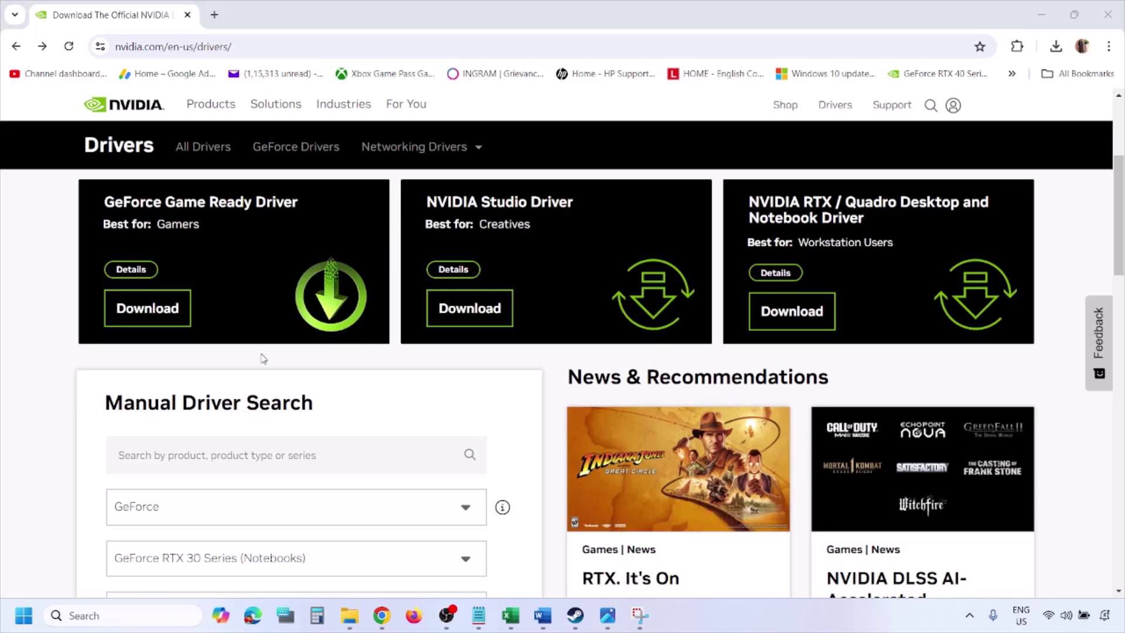
scroll(261, 357, "down", 1)
scroll(261, 357, "down", 1)
scroll(229, 317, "down", 1)
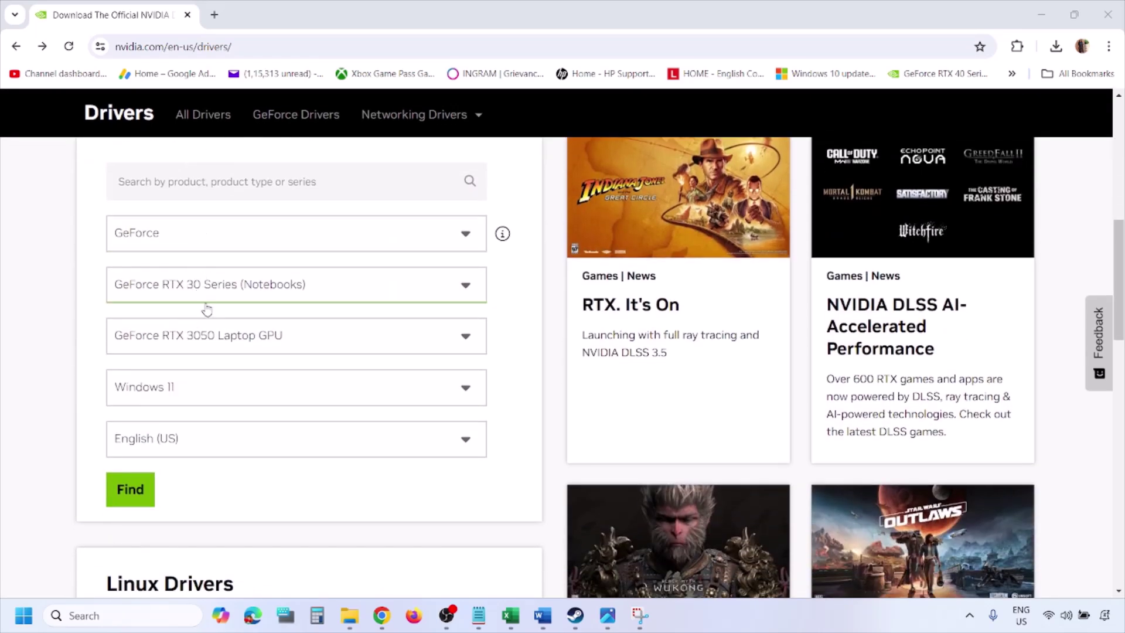
Find NVIDIA drivers for the GeForce RTX 3050 Laptop GPU on Windows 11.
left_click(185, 392)
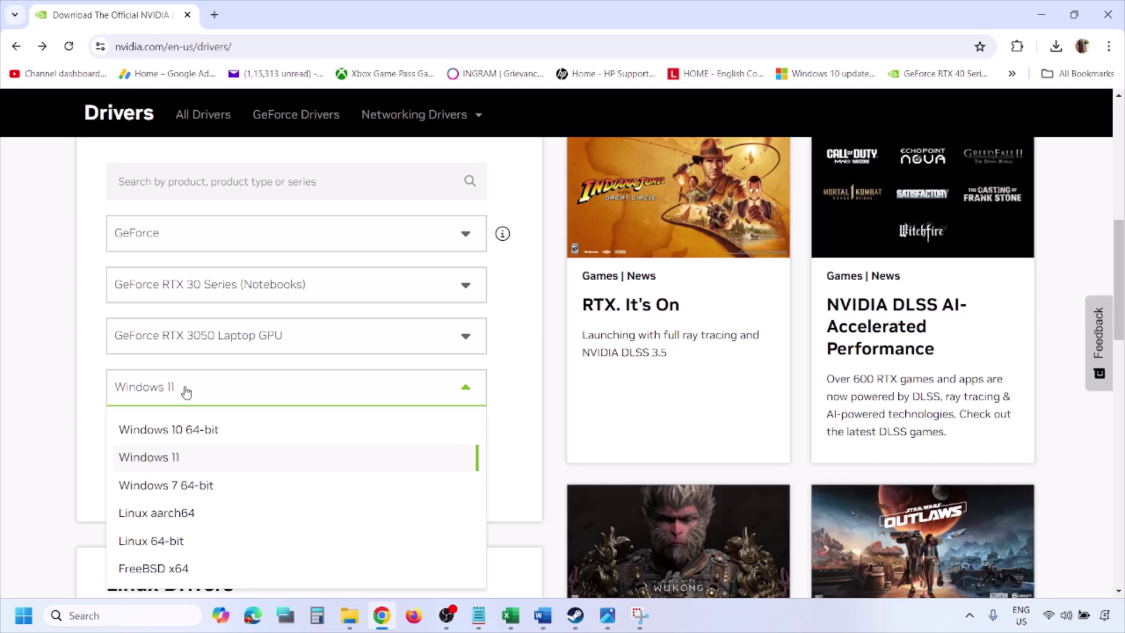
left_click(164, 459)
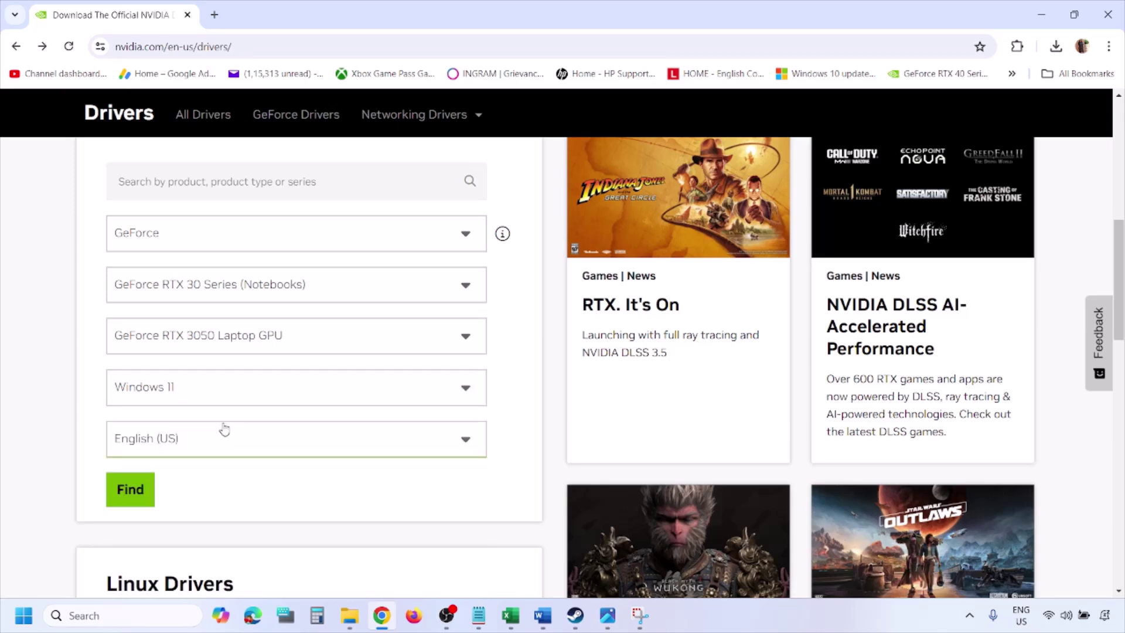
left_click(134, 494)
left_click(607, 618)
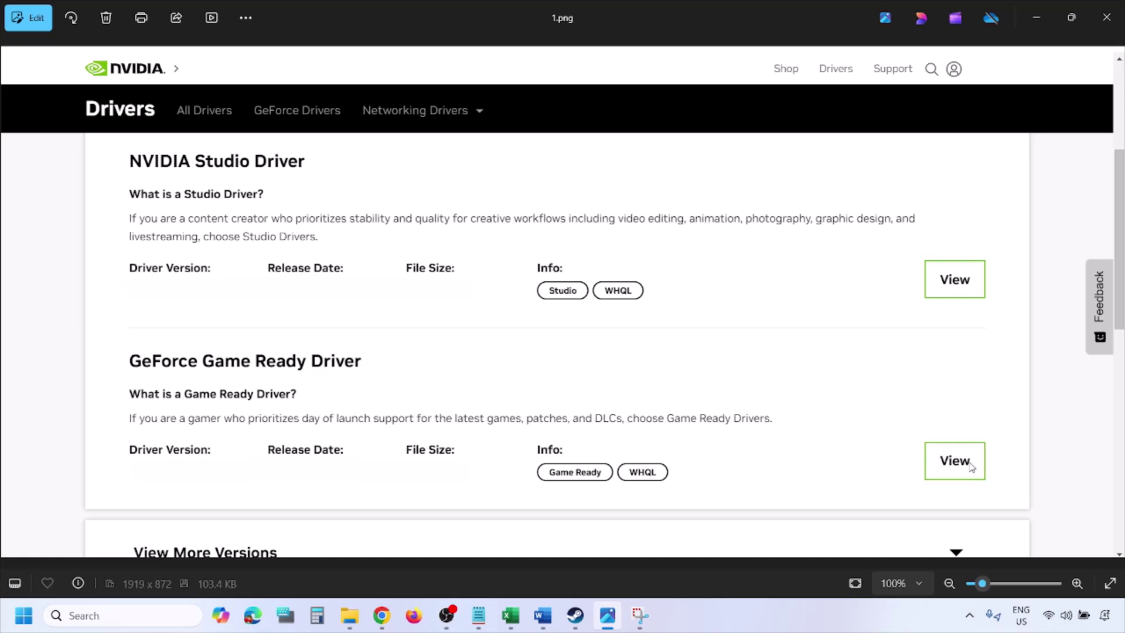
Advance through screenshots 1.png to 5.png to the custom installation options.
key("Right")
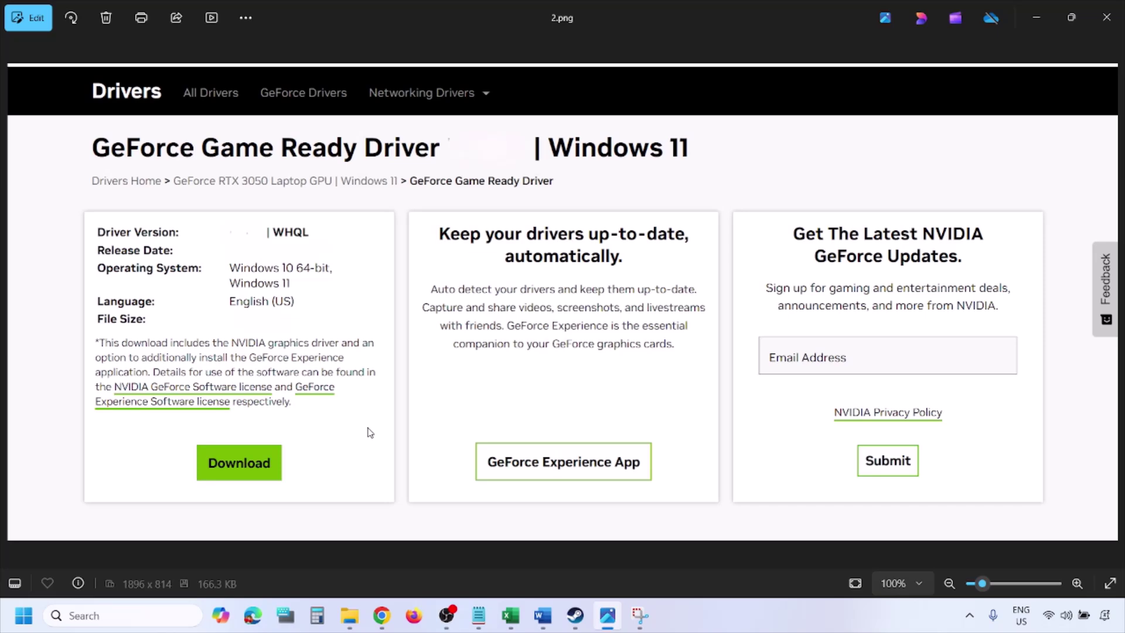
key("Right")
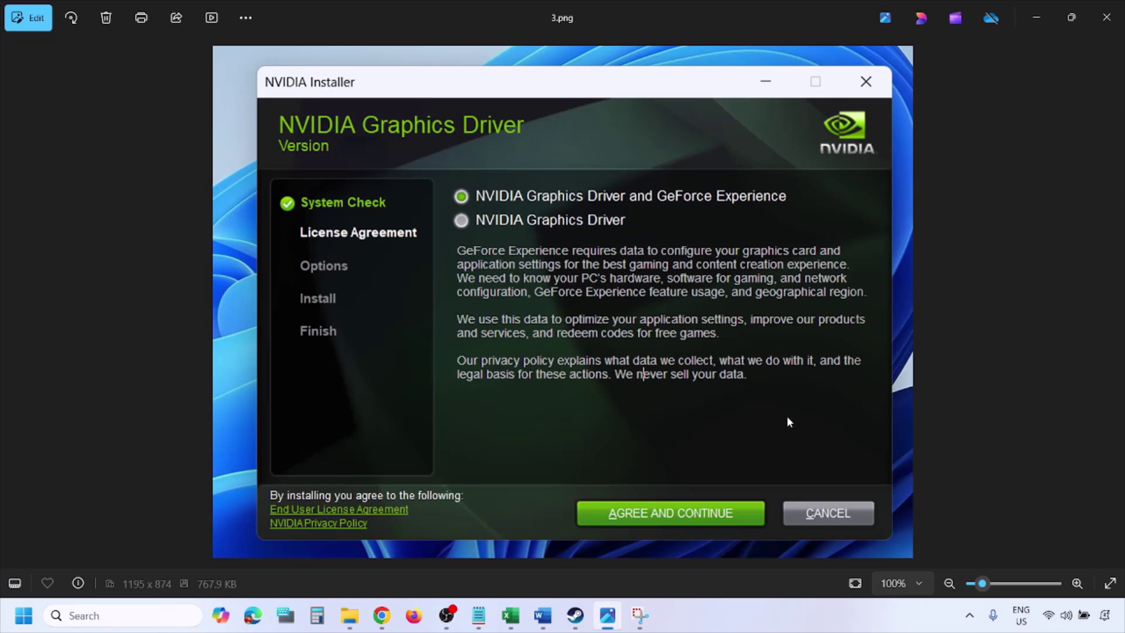
key("Right")
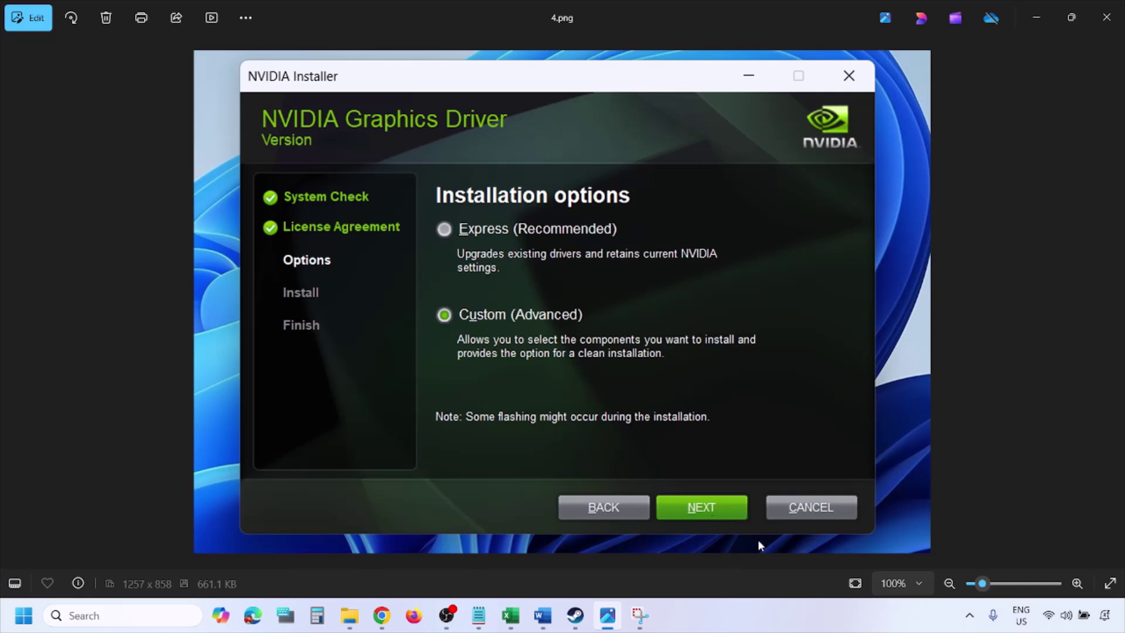
key("Right")
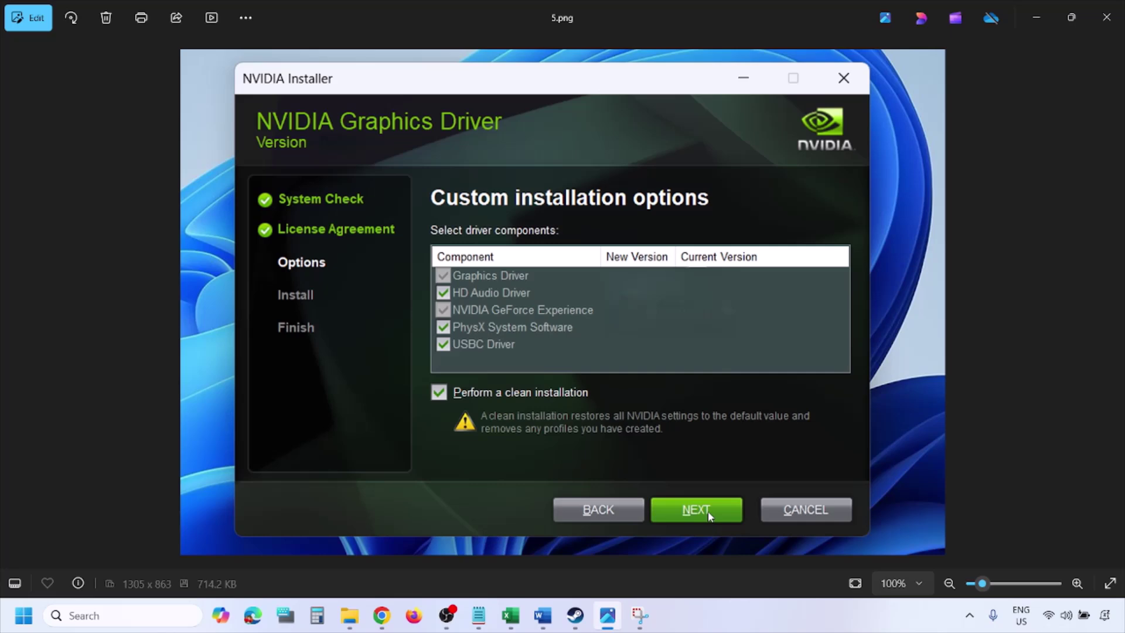
Check restart options, then search the web for the 'Install GeForce Hotfix Display Driver version 576.66' heading.
left_click(23, 615)
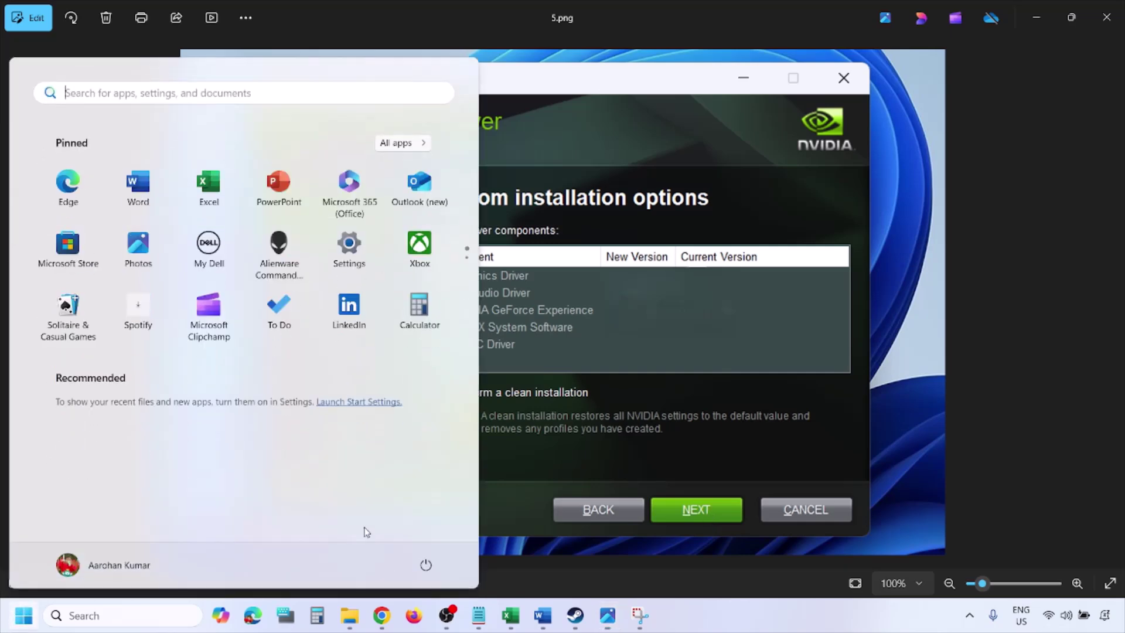
left_click(431, 570)
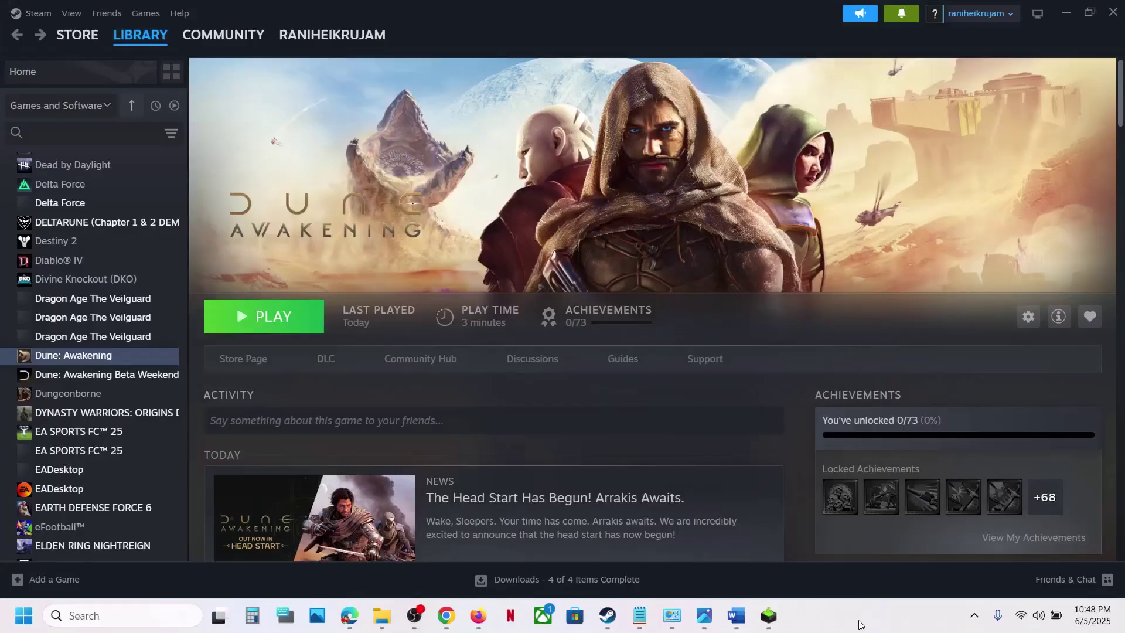
left_click(736, 616)
left_click_drag(24, 340, 633, 346)
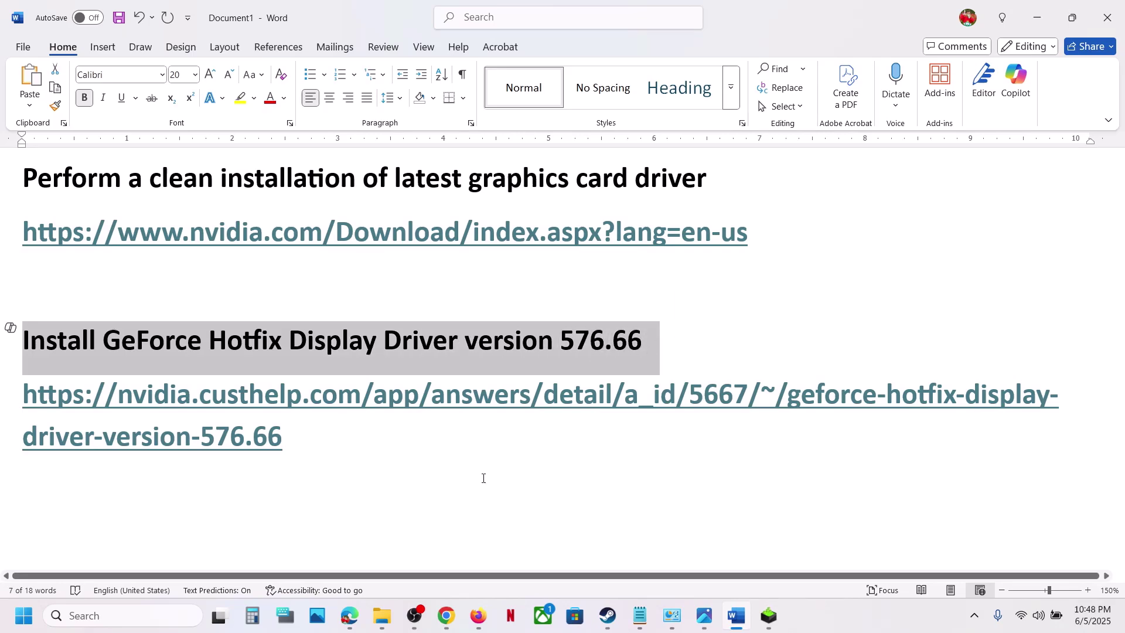
key("alt+Tab")
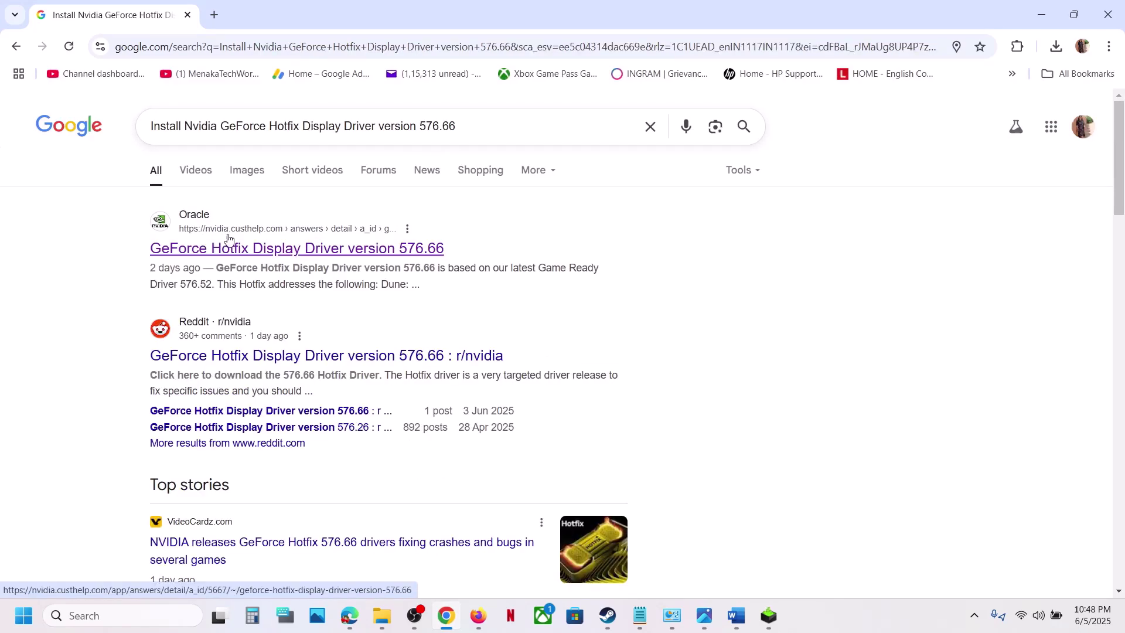
Open the nvidia.custhelp.com support article for hotfix 576.66 and select its address.
left_click(263, 246)
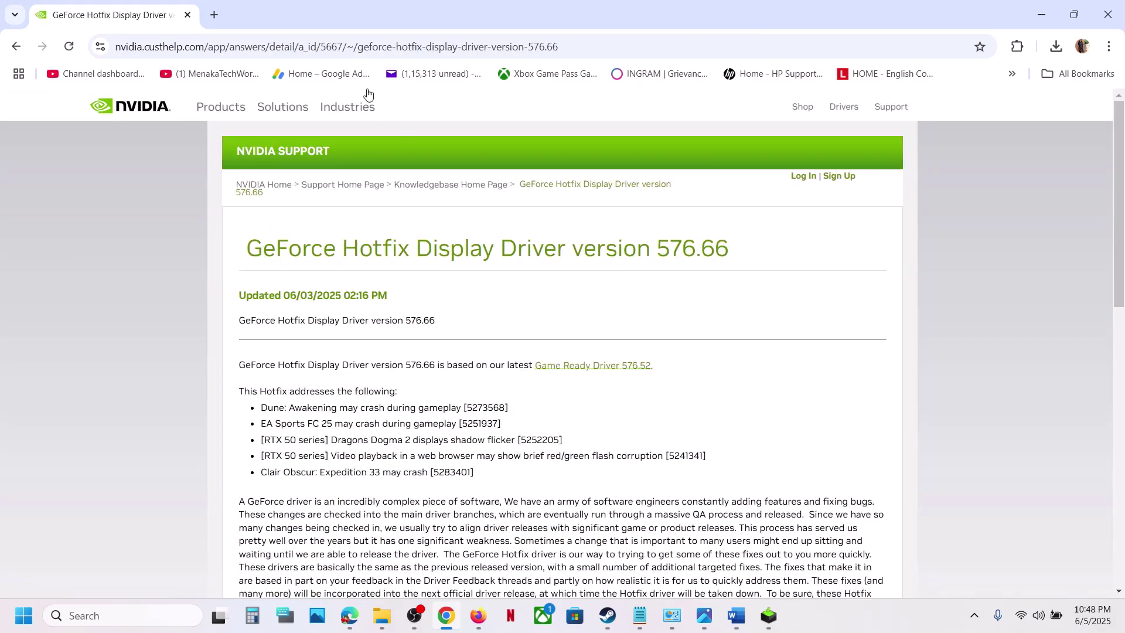
left_click(586, 52)
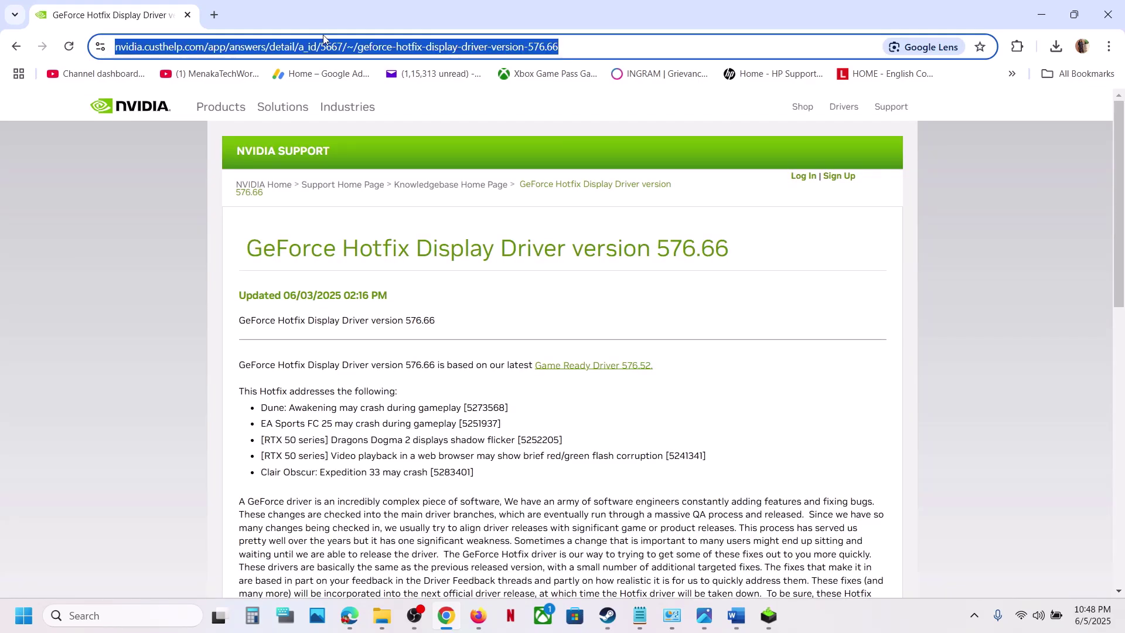
scroll(477, 273, "down", 2)
scroll(477, 274, "down", 2)
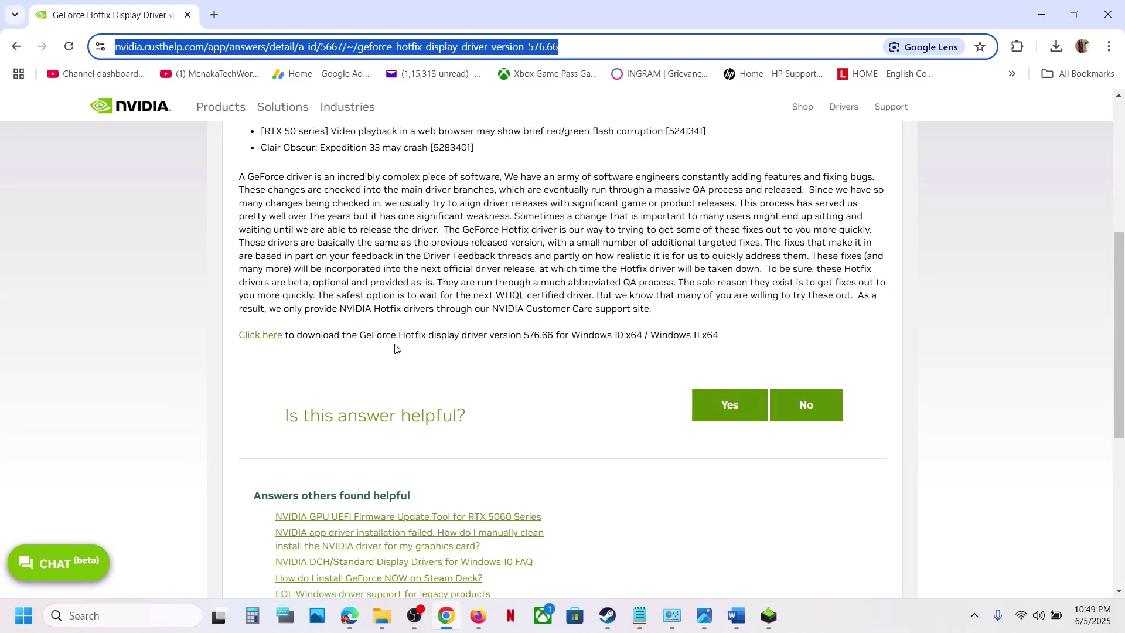
Download the 576.66 hotfix driver and launch its installer.
left_click(262, 337)
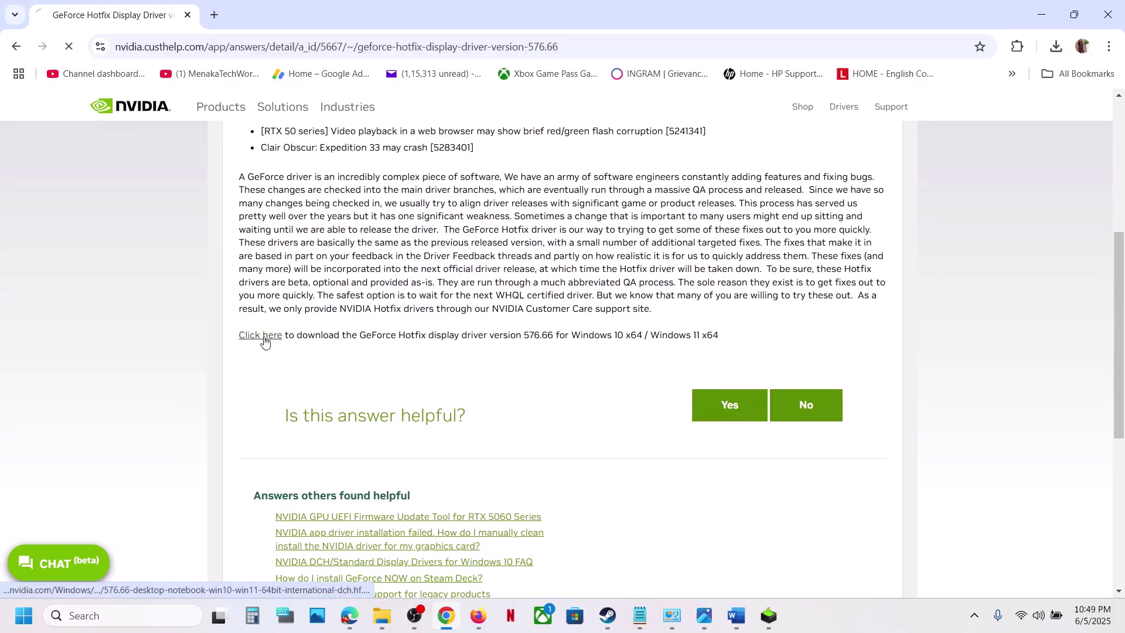
left_click(1056, 46)
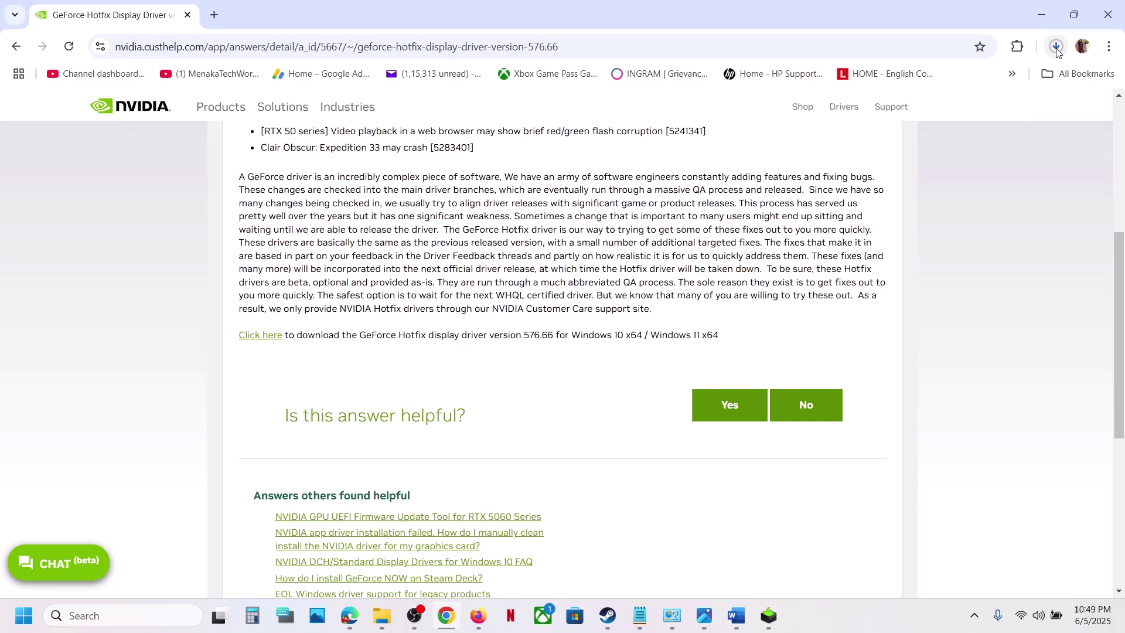
left_click(768, 617)
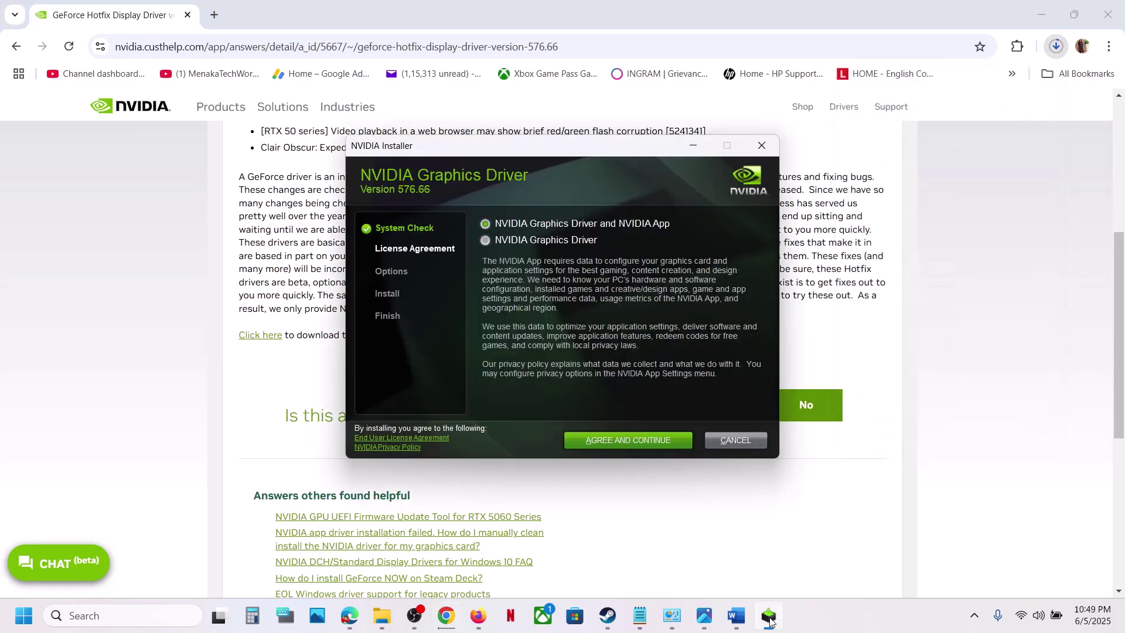
Accept the license and choose Custom (Advanced) with a clean installation.
left_click(626, 439)
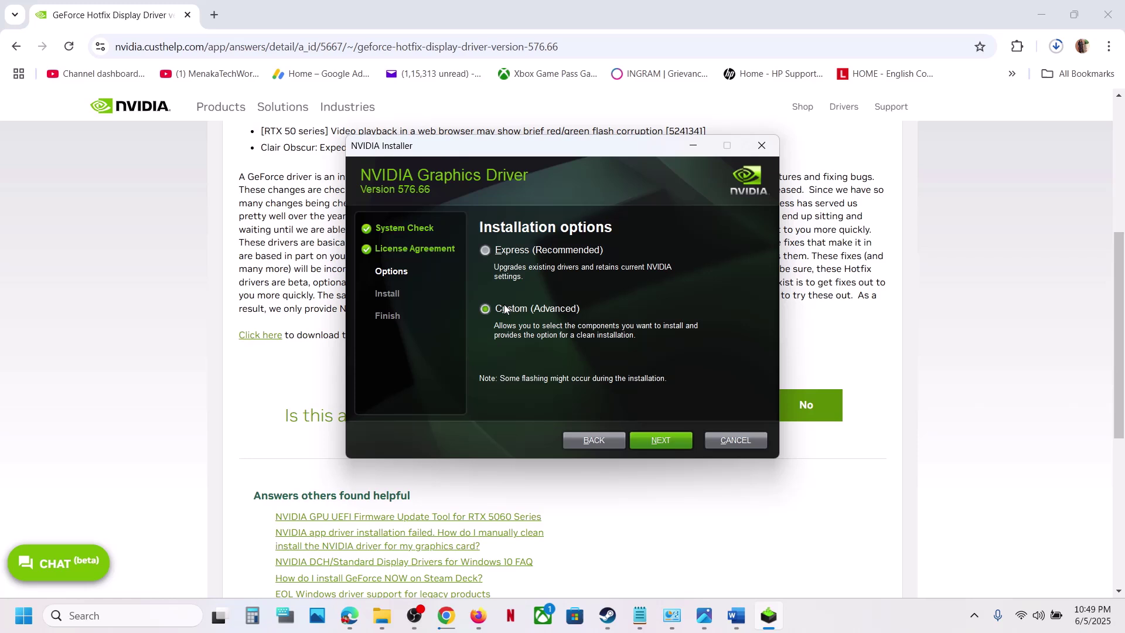
left_click(676, 442)
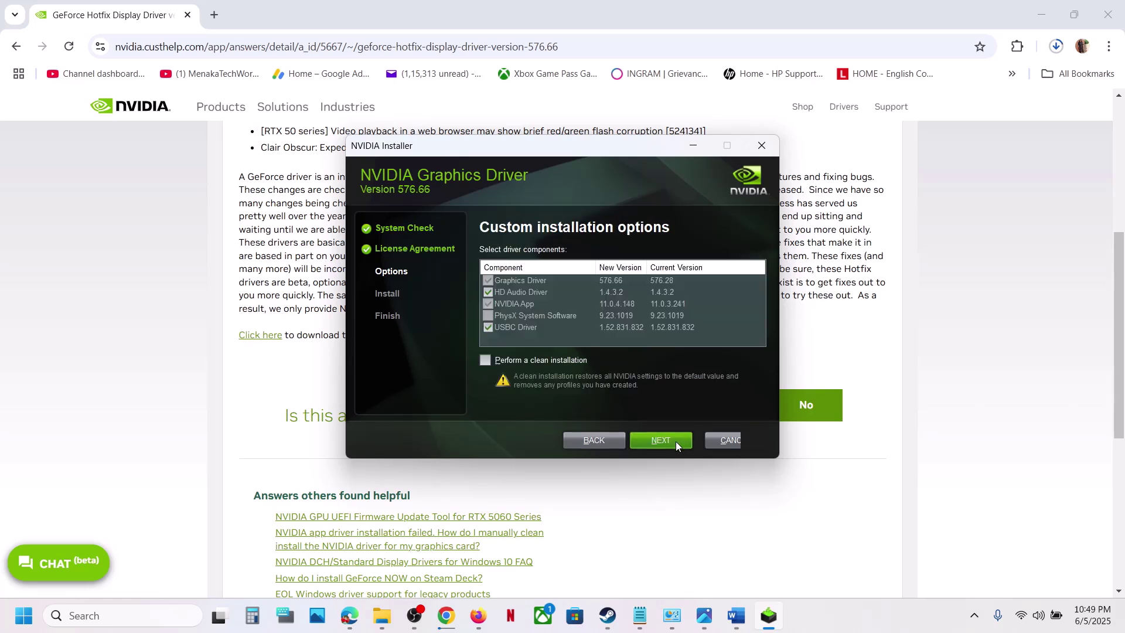
left_click(486, 360)
Check restart options, view the driver-warning screenshot, and return to Steam's Dune: Awakening library.
left_click(23, 615)
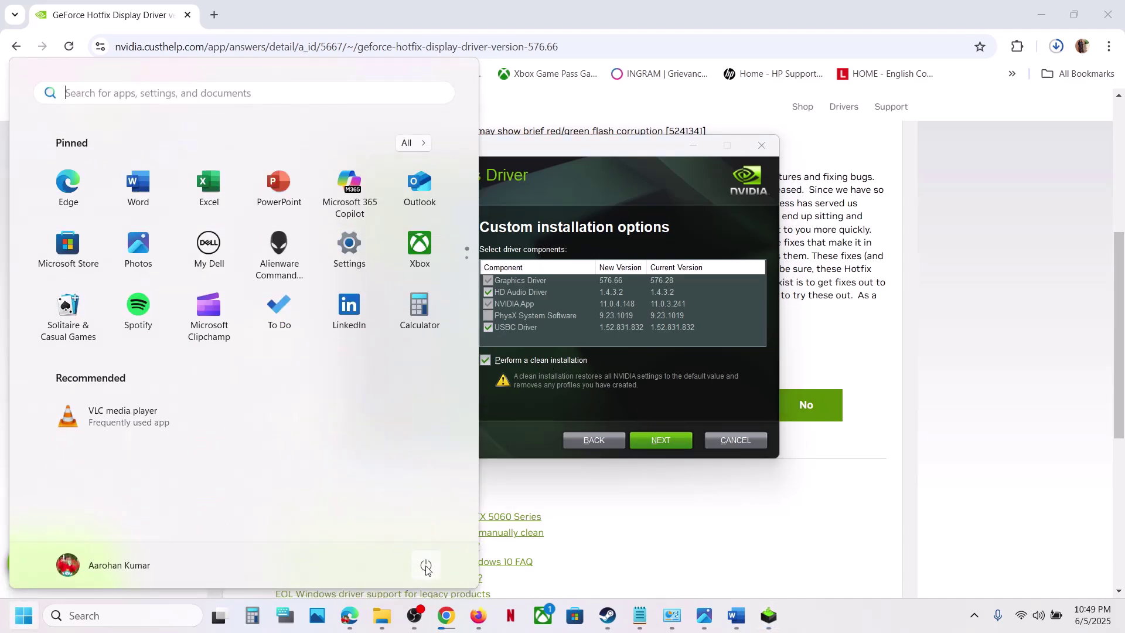
left_click(425, 566)
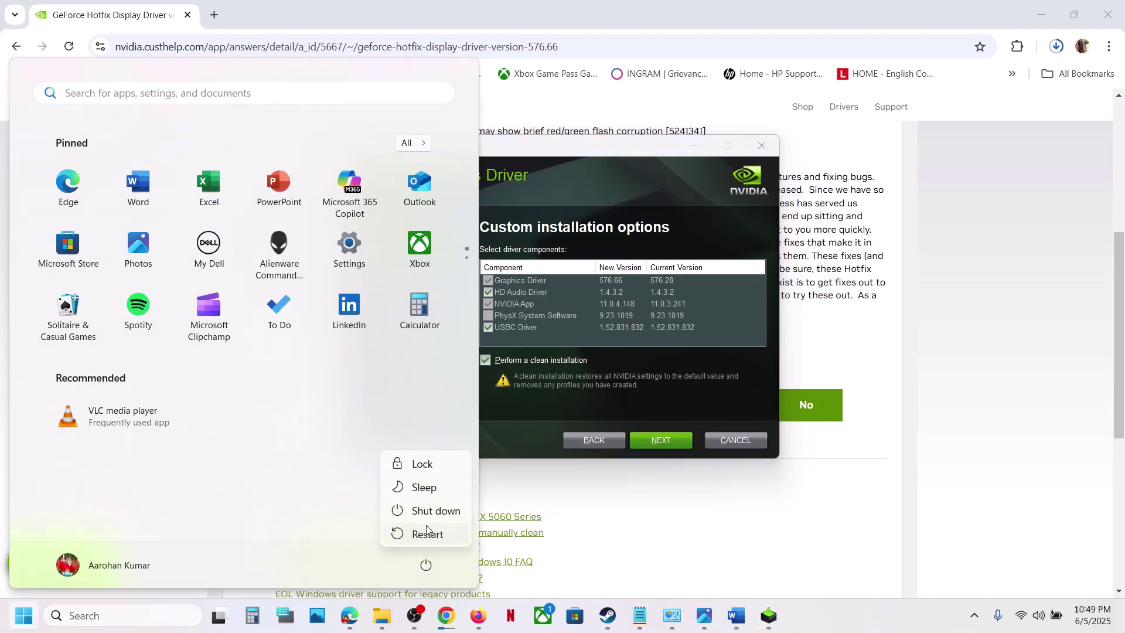
left_click(615, 618)
left_click(704, 615)
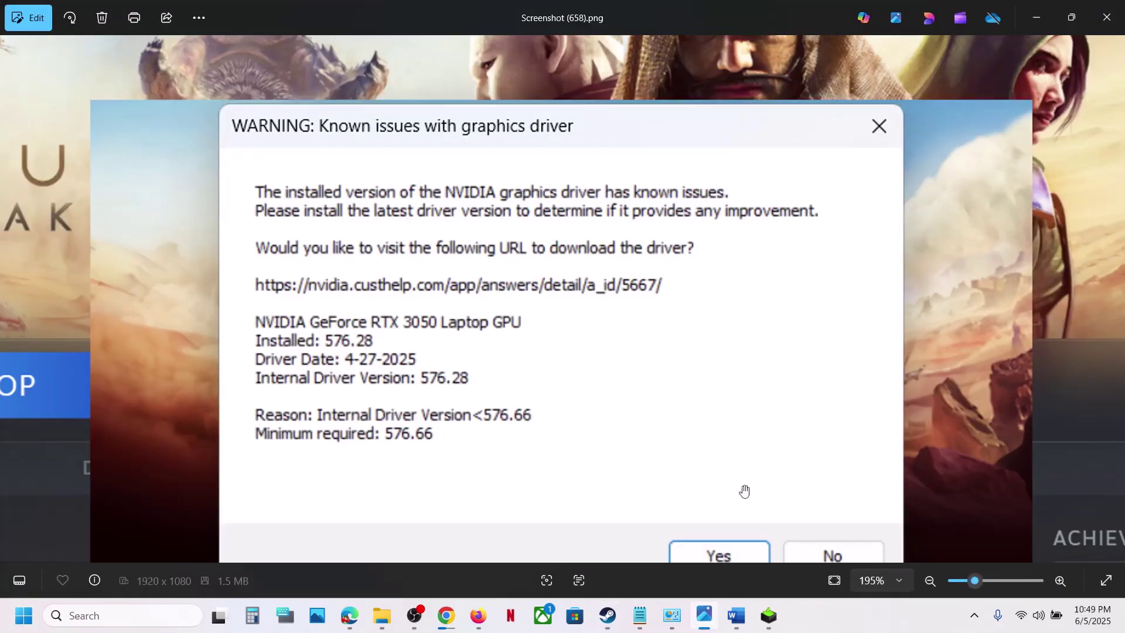
left_click(1030, 19)
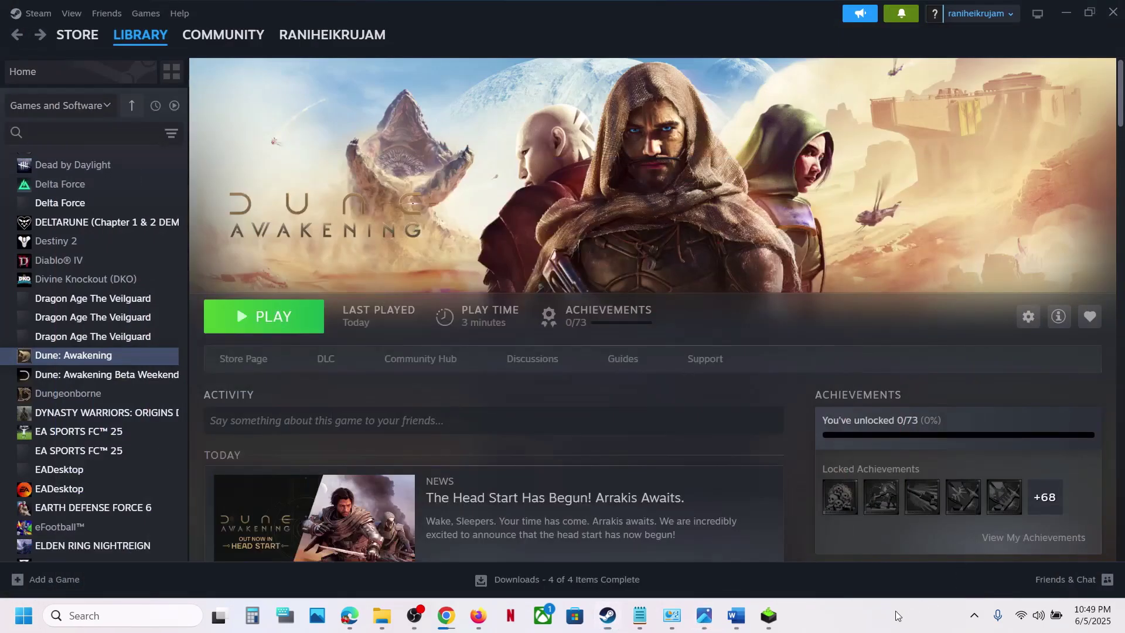